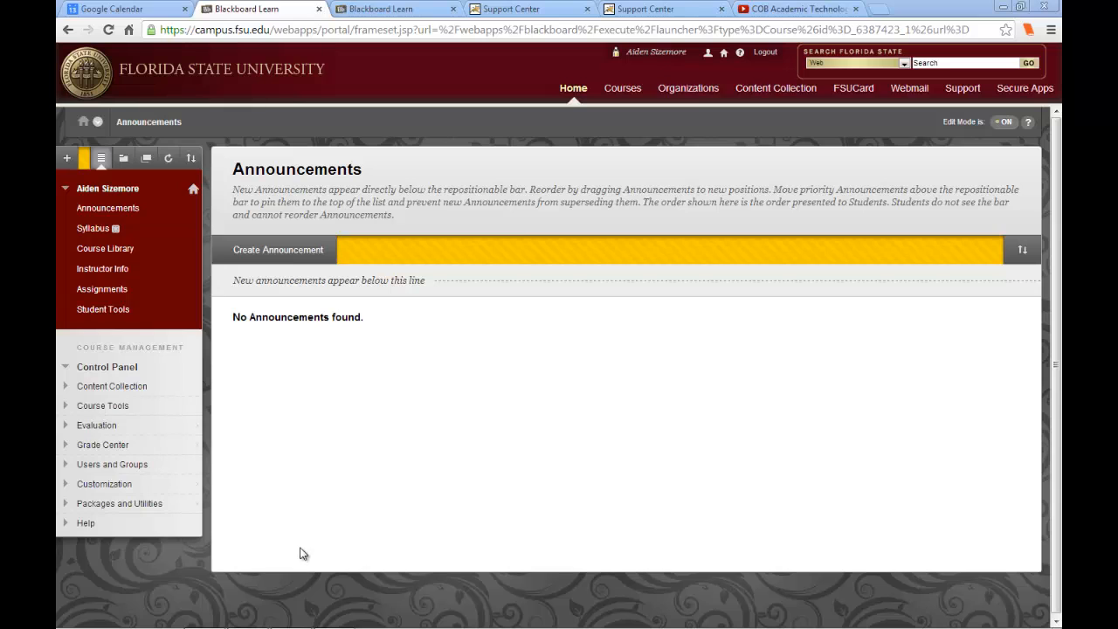
Add a tool link named Discussion Board to the course menu, with type Discussion Board and available to users
click(67, 157)
click(67, 158)
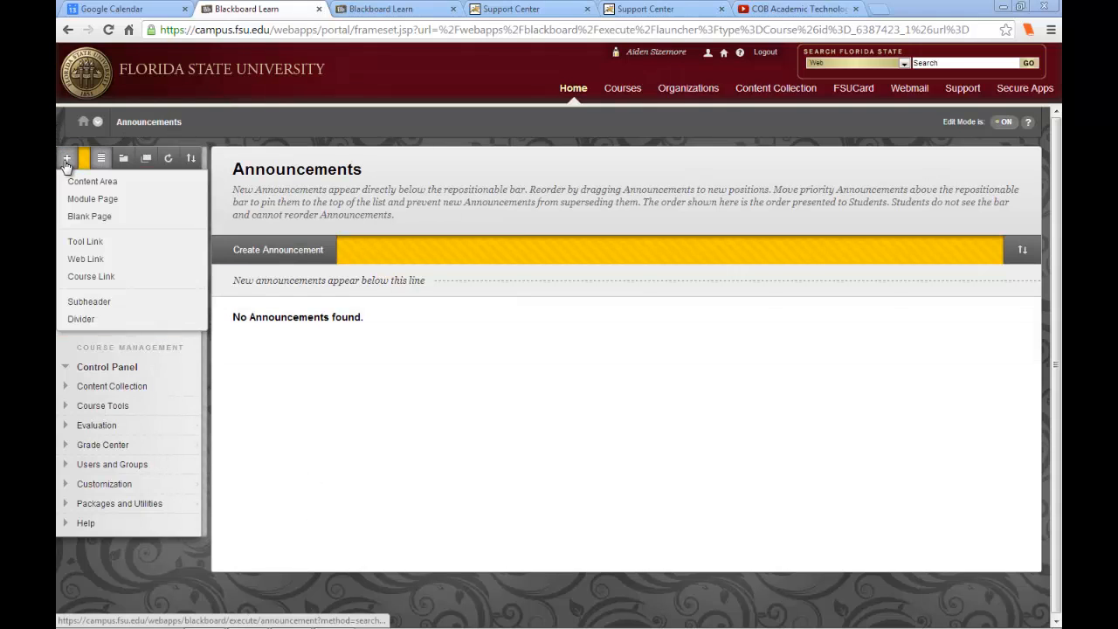
click(89, 242)
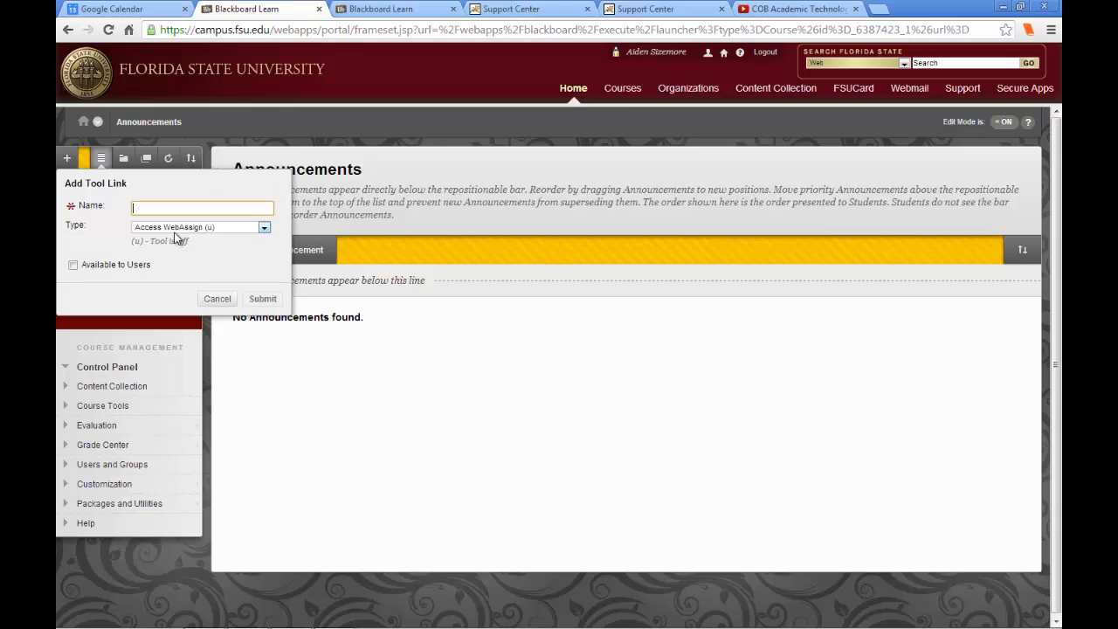
text(Discussion Board)
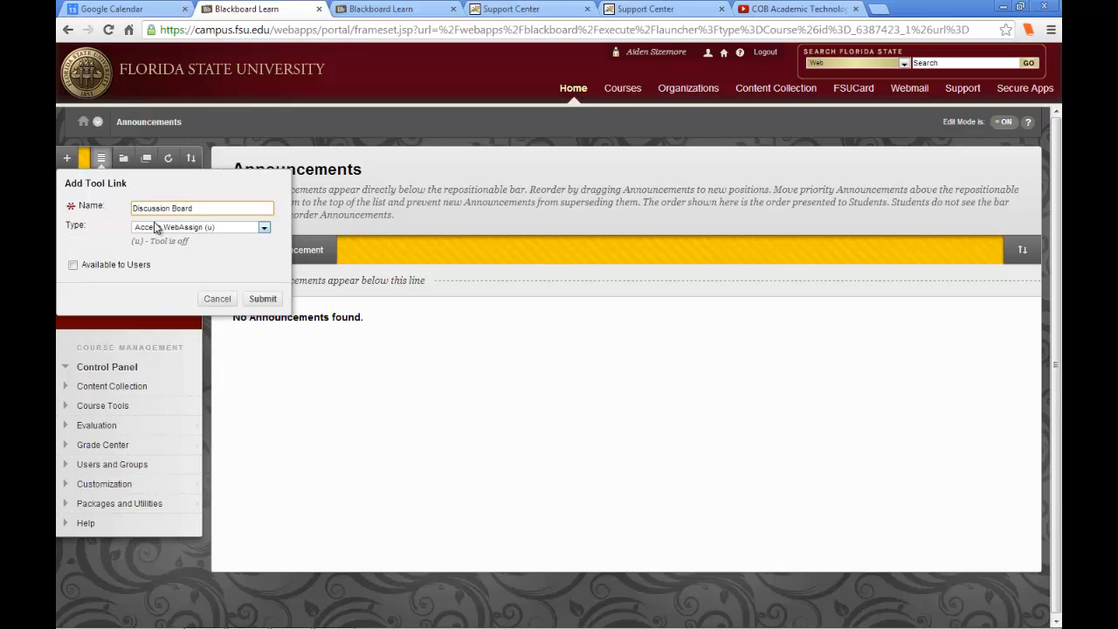
click(159, 226)
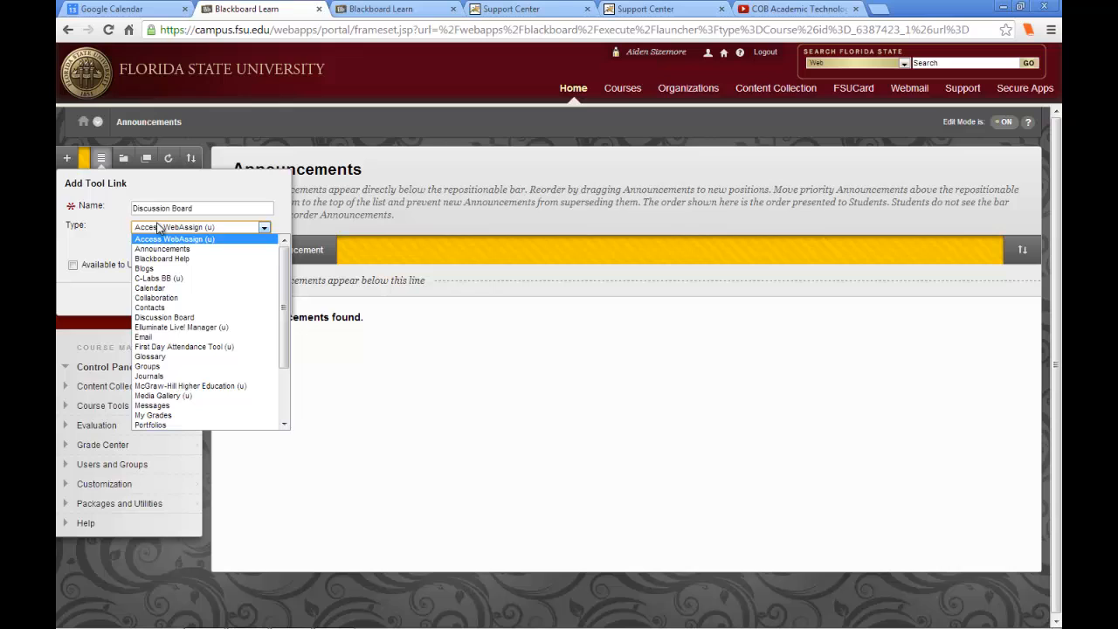
click(201, 317)
click(73, 265)
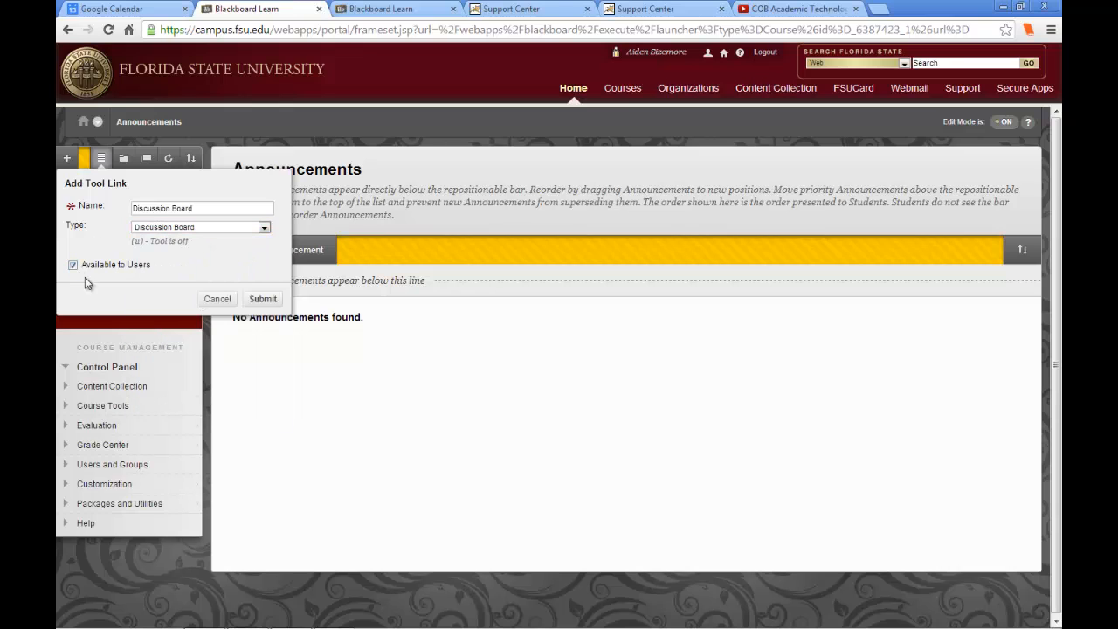
click(262, 298)
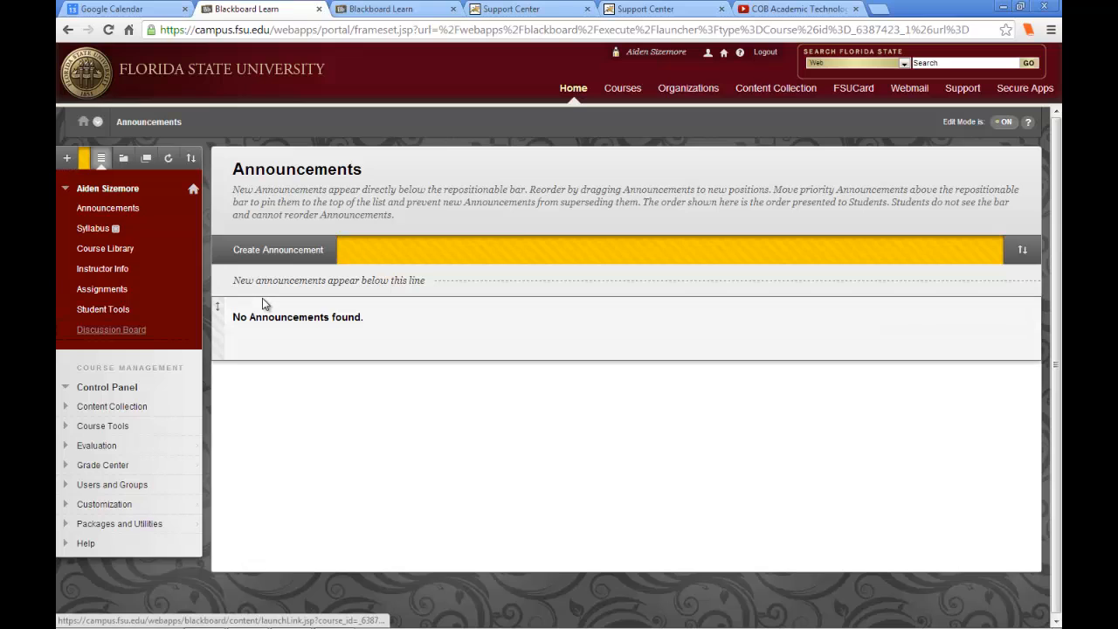
Open the course's discussion board ti08_dev_260547 through the course tools
click(82, 428)
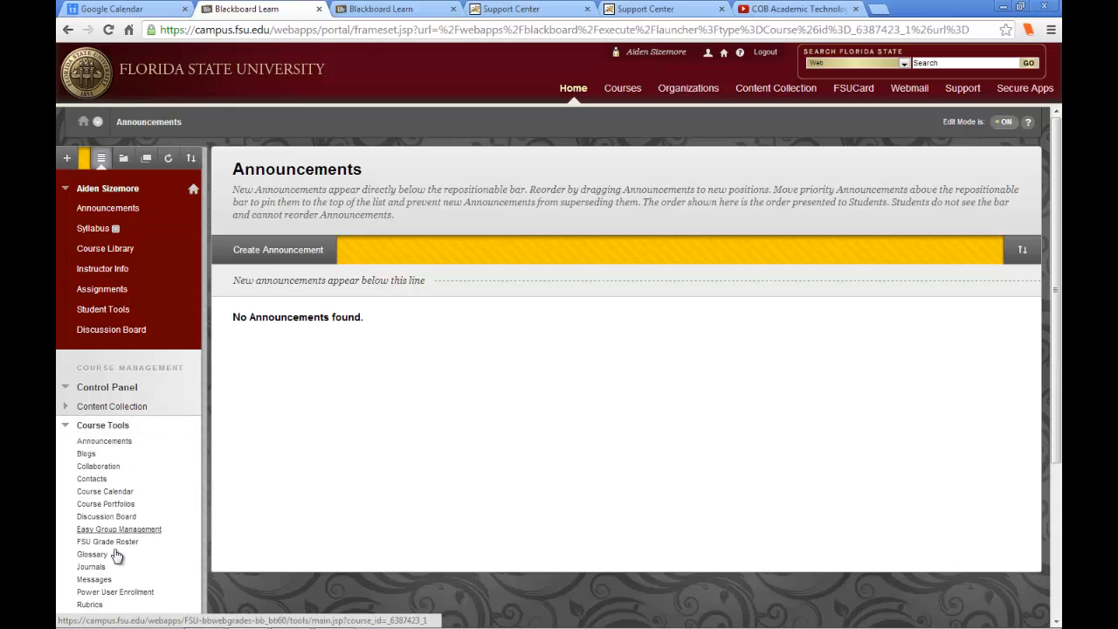
click(111, 521)
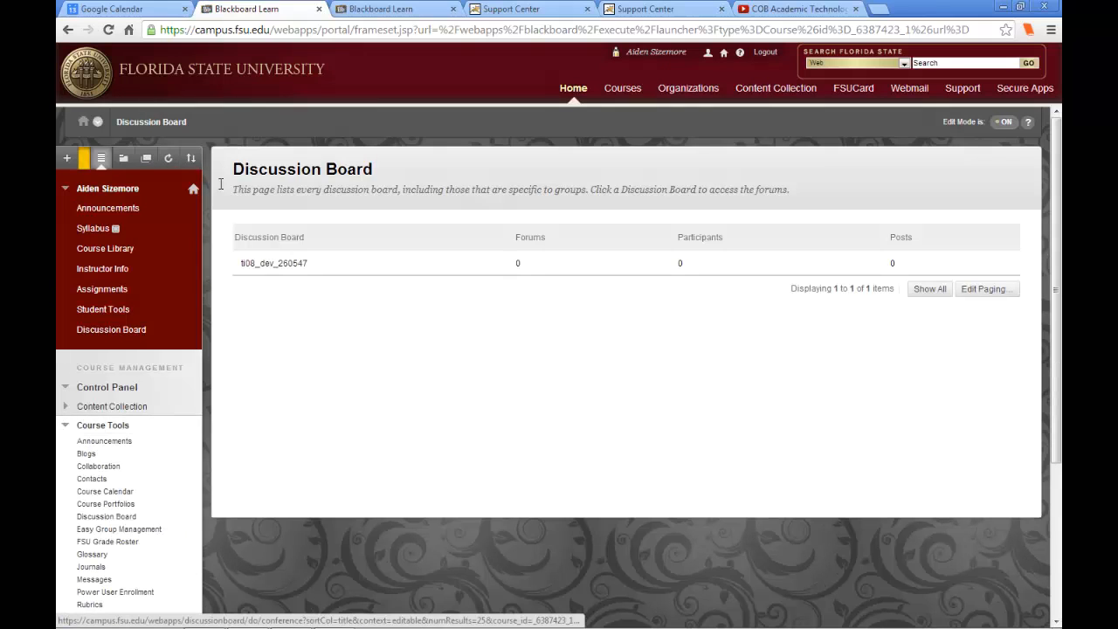
click(67, 157)
click(76, 359)
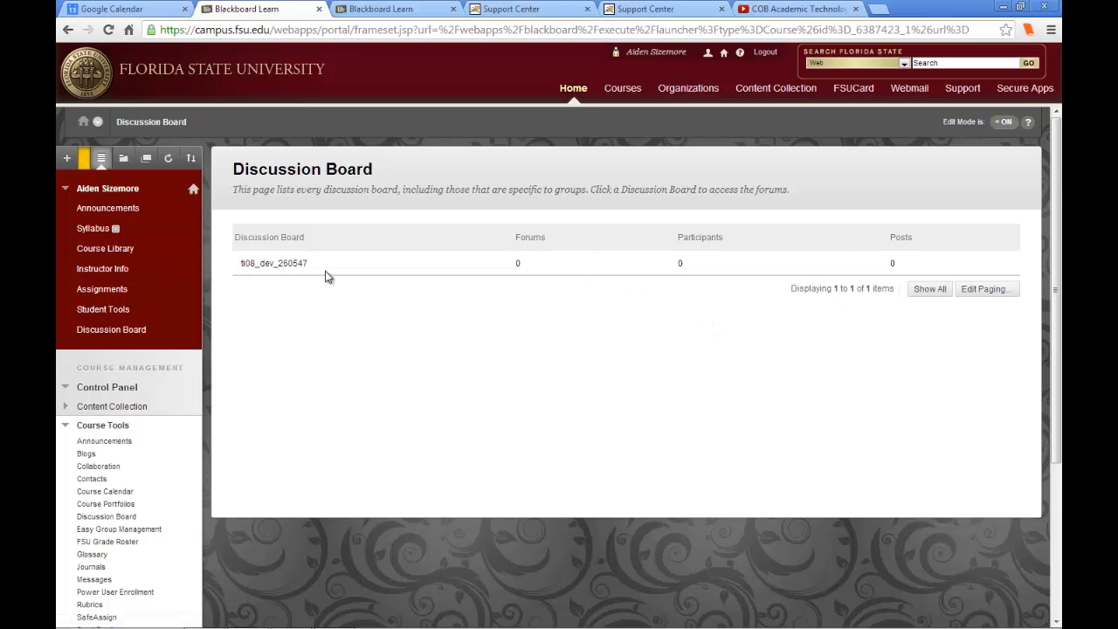
click(271, 268)
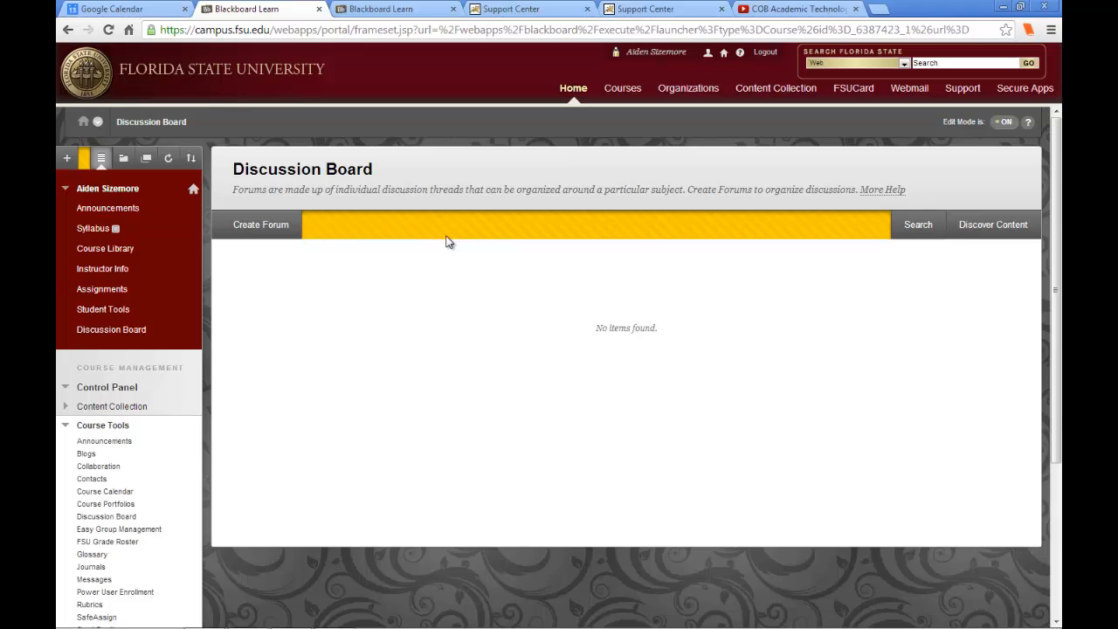
Start a new forum in the discussion board and name it Introduction
click(265, 227)
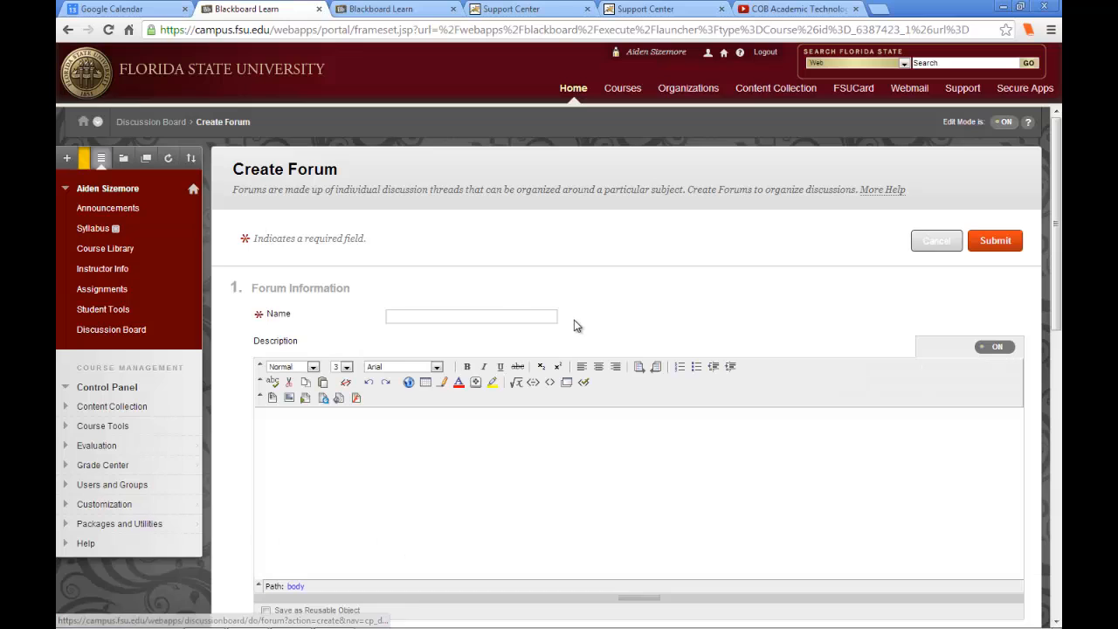
click(525, 314)
scroll(527, 312, down, 2)
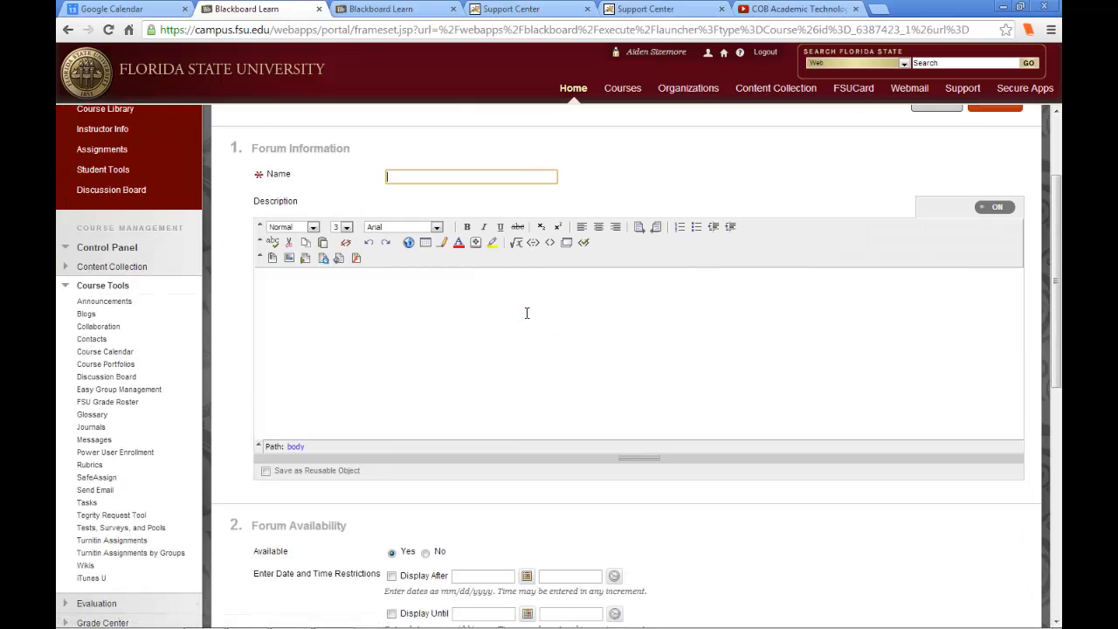
scroll(527, 313, up, 2)
scroll(527, 317, down, 1)
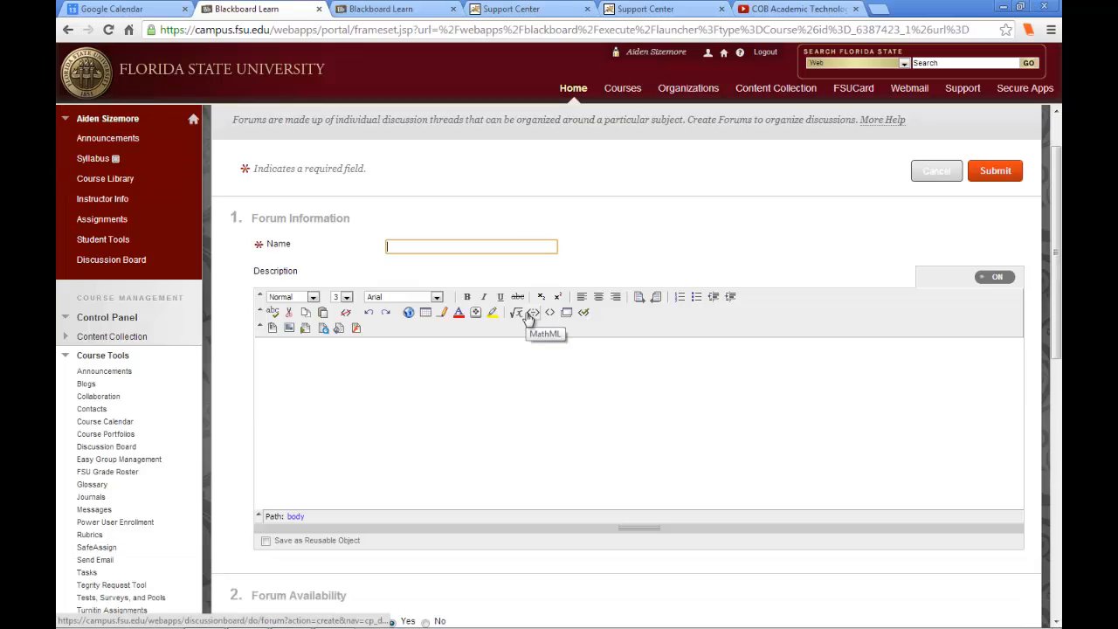
text(Introduc)
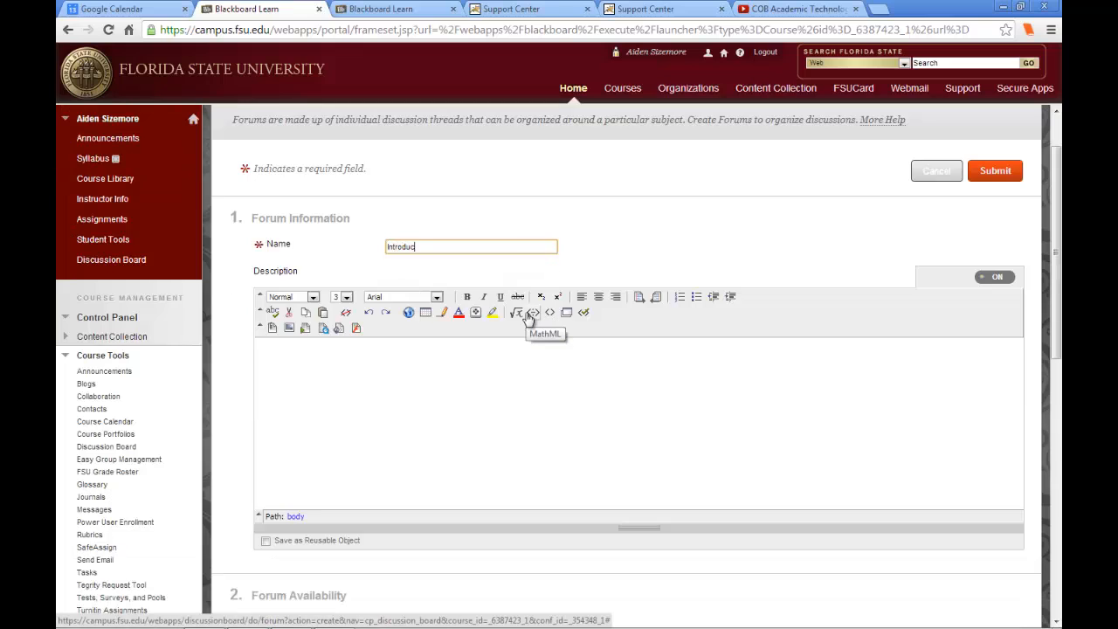
text(tion)
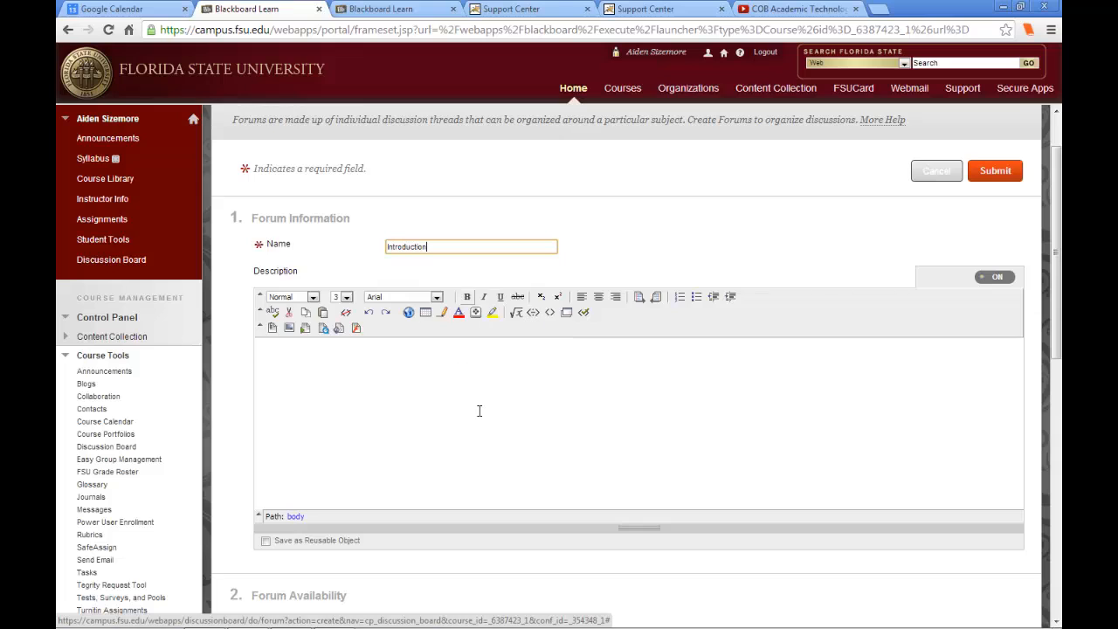
Enter the forum description "This forum is an introduction to creating discussion boards."
click(480, 410)
scroll(481, 405, down, 1)
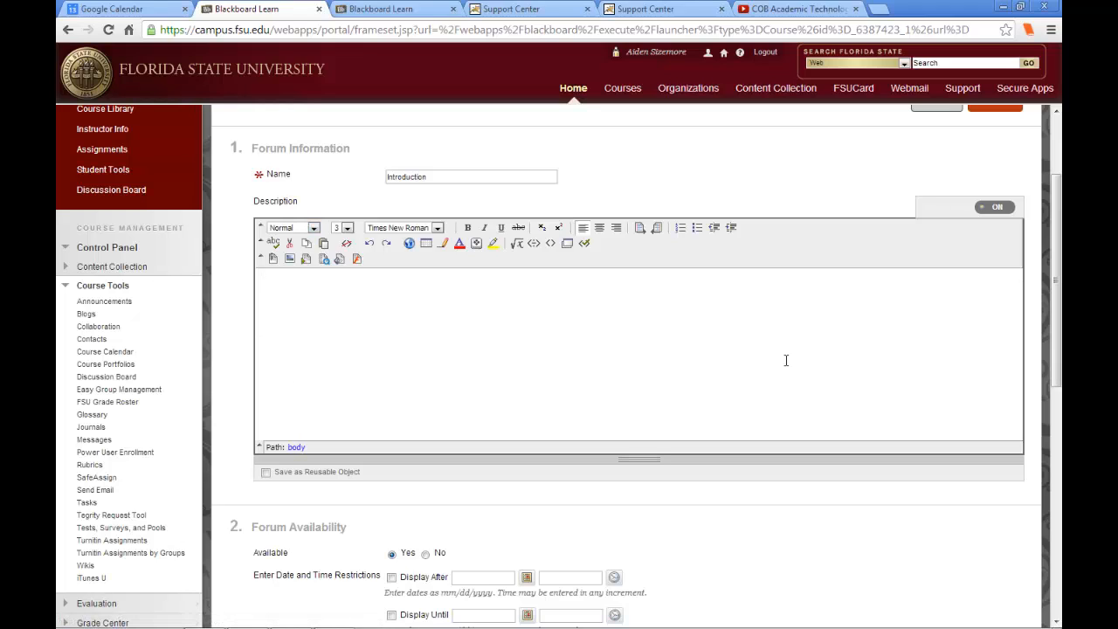
text(This forum is an introductiion to )
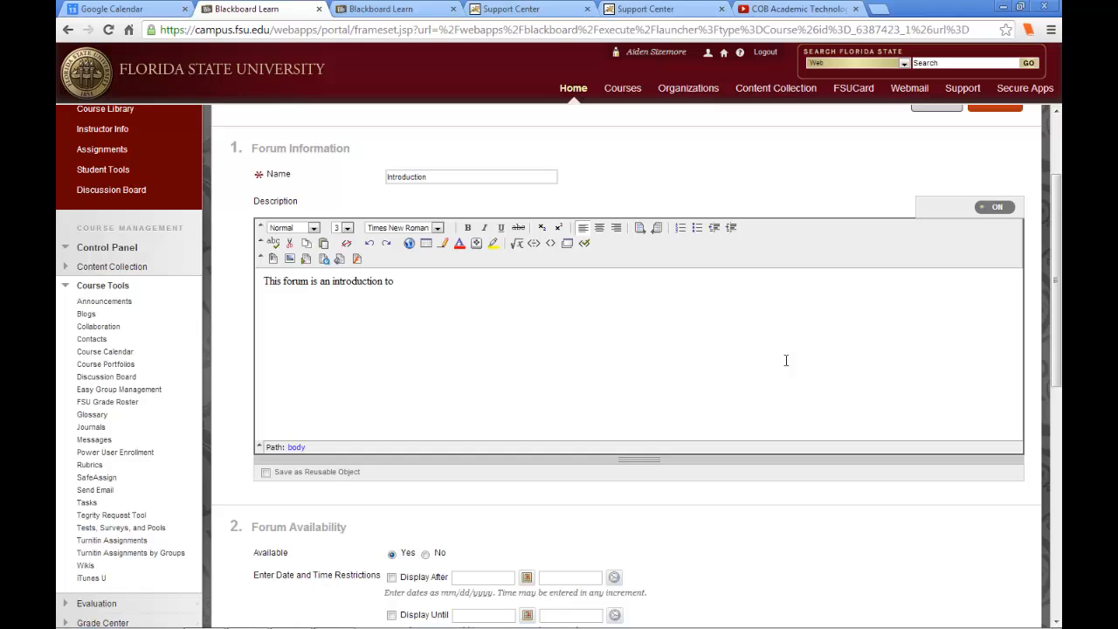
text(creating discussion boards)
Restrict the forum's availability to display after 11/20/2013 at 12:30 AM
scroll(611, 314, down, 3)
scroll(612, 319, up, 2)
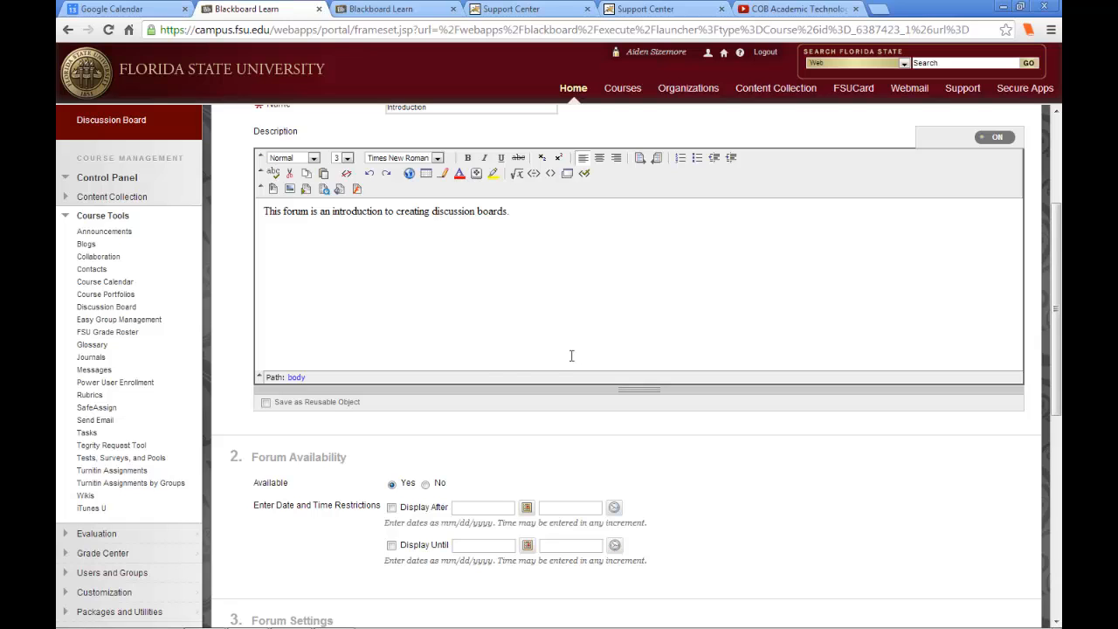
scroll(502, 357, down, 5)
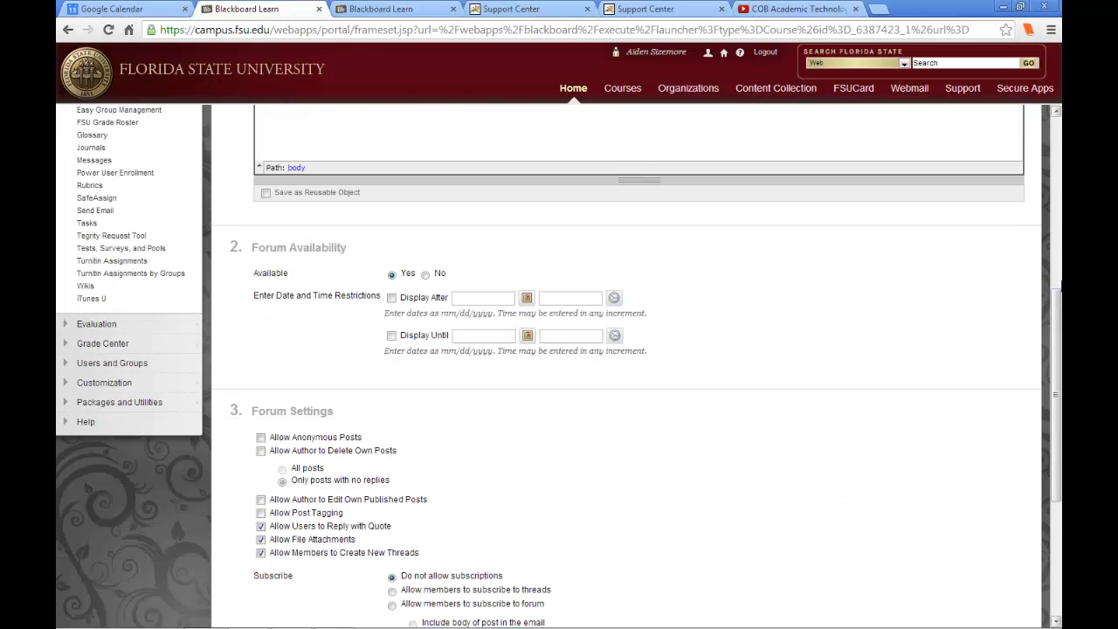
drag(1059, 317, 1061, 349)
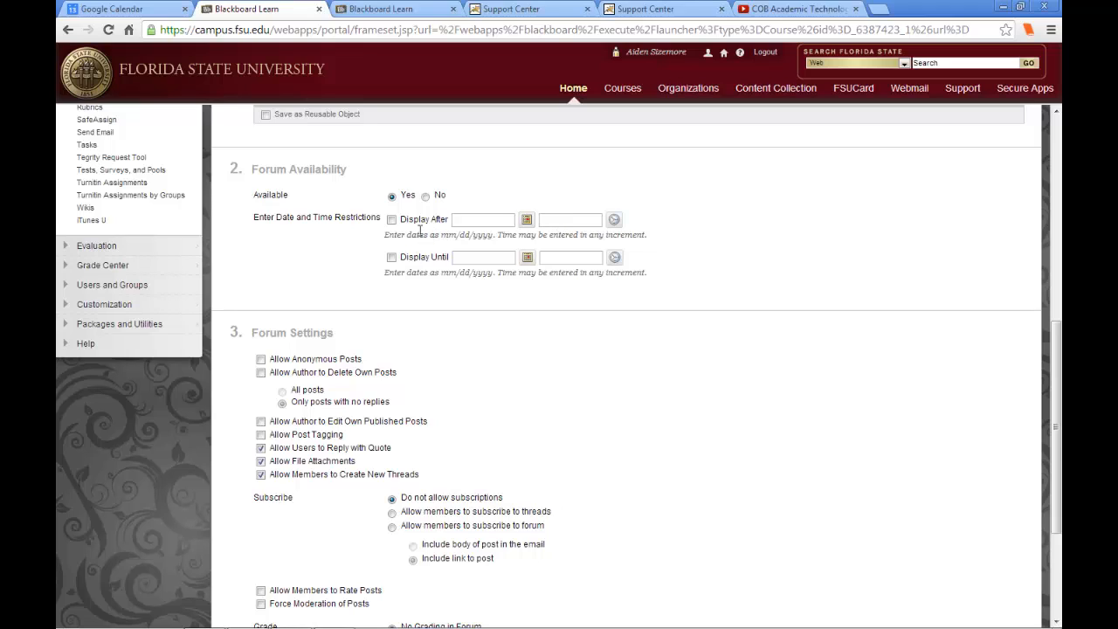
click(392, 219)
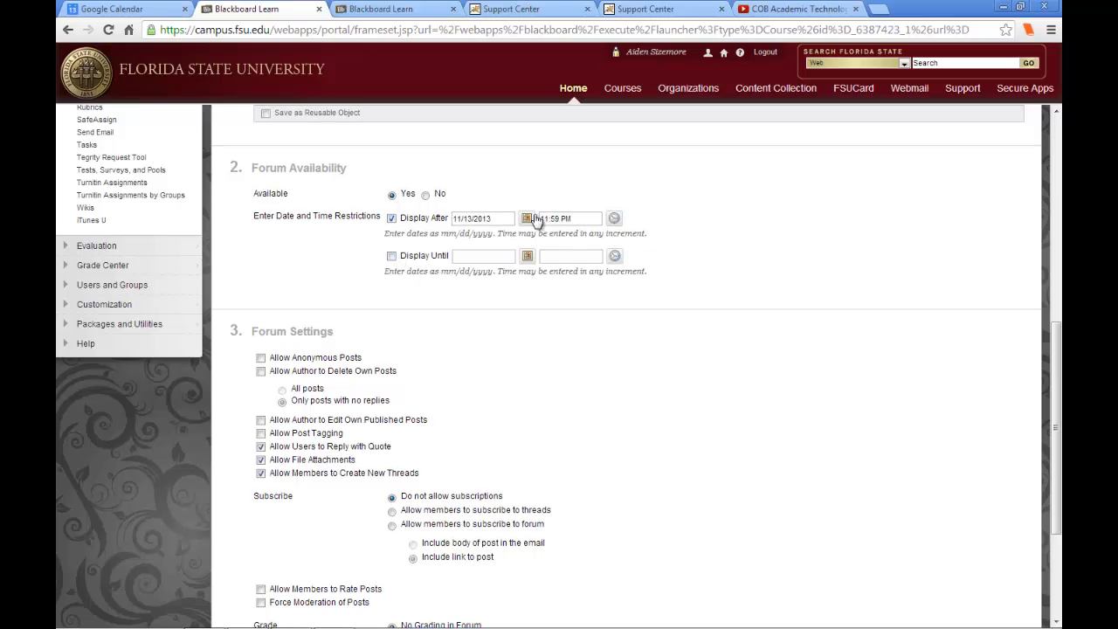
click(528, 219)
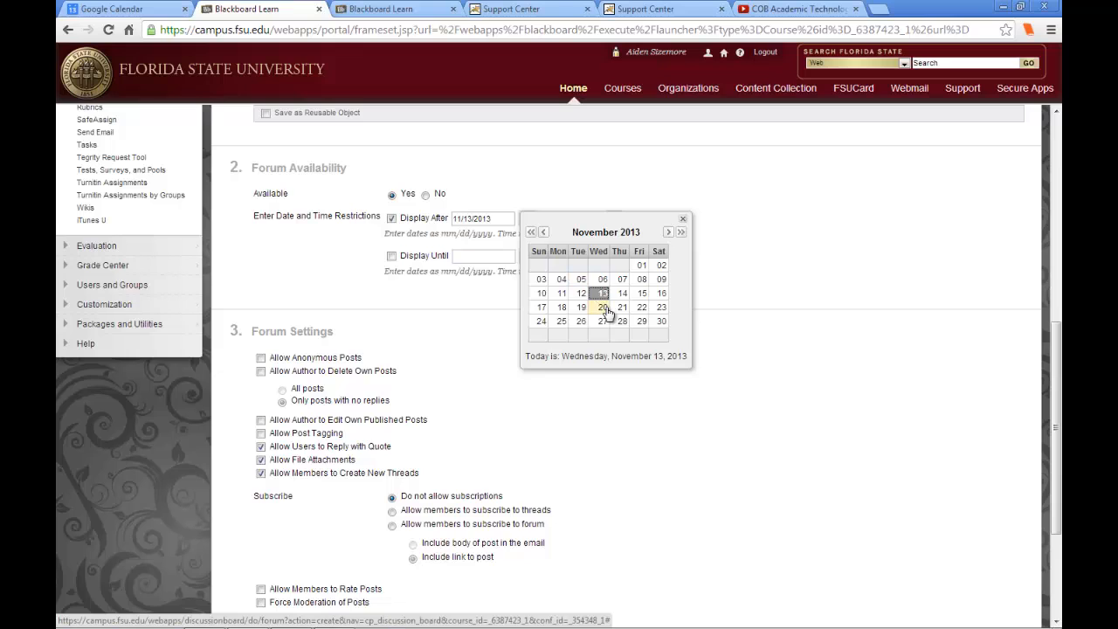
click(601, 311)
click(614, 218)
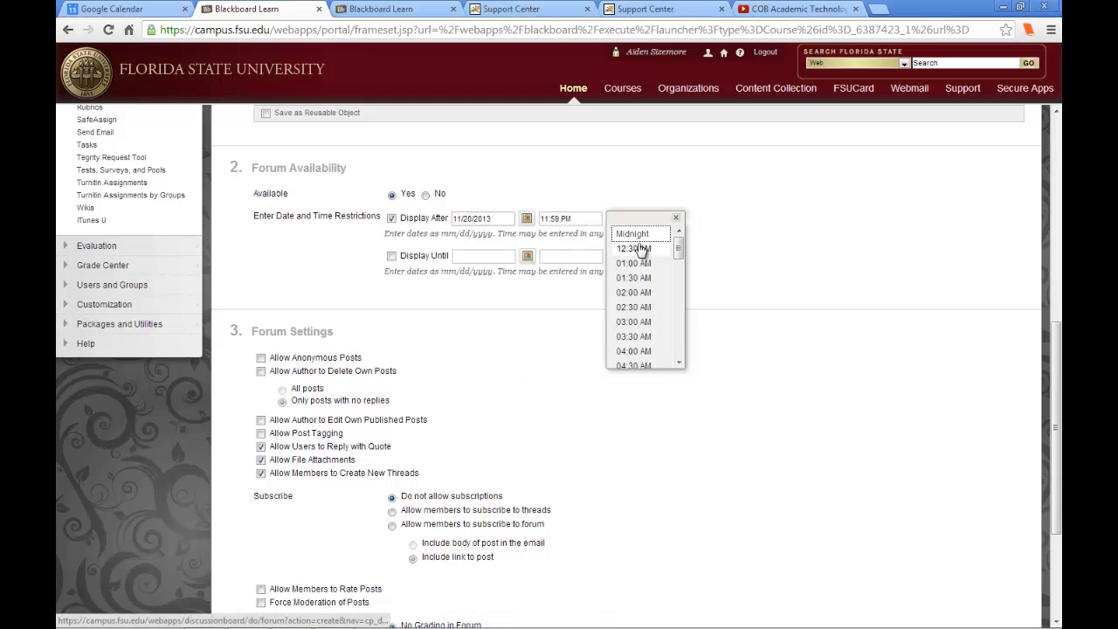
click(638, 246)
click(679, 247)
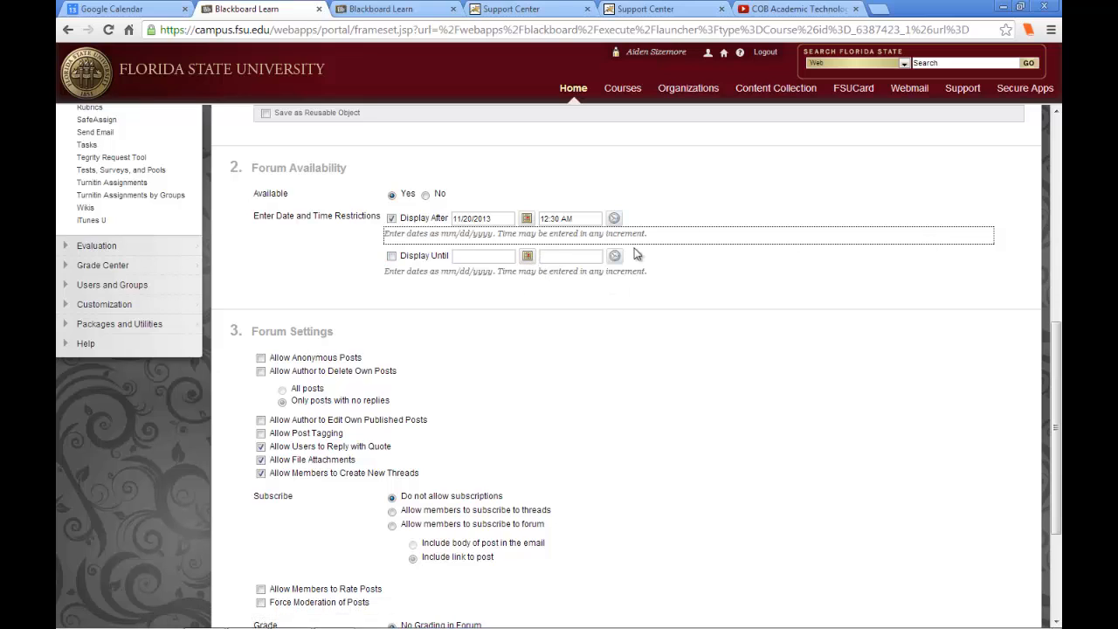
click(663, 275)
click(626, 305)
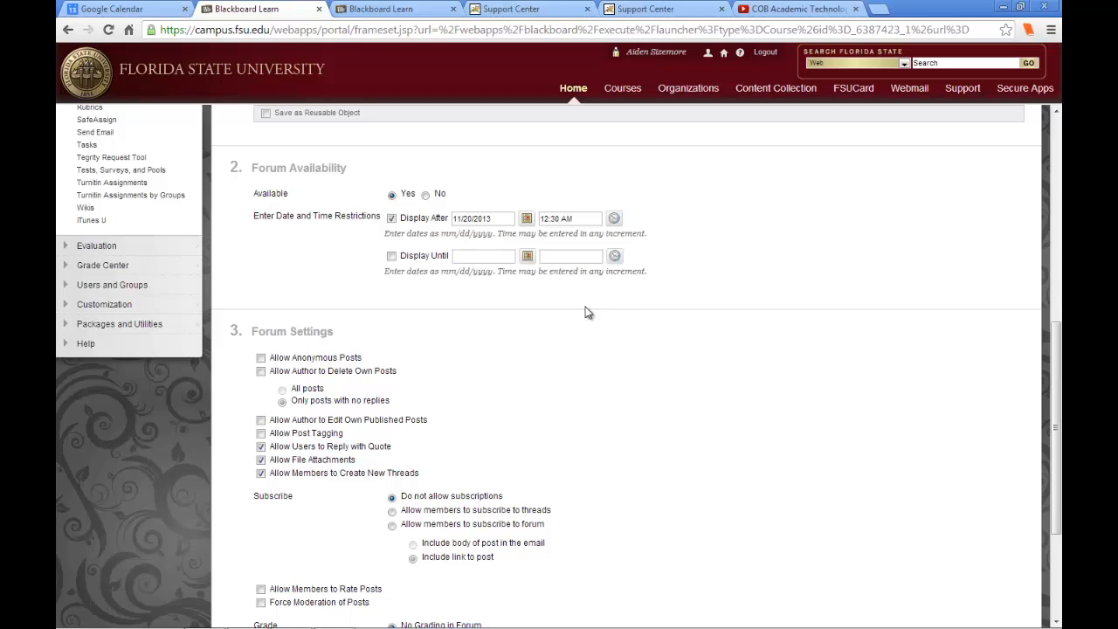
Allow members to subscribe to the forum, with the body of the post included in the email
scroll(393, 286, down, 2)
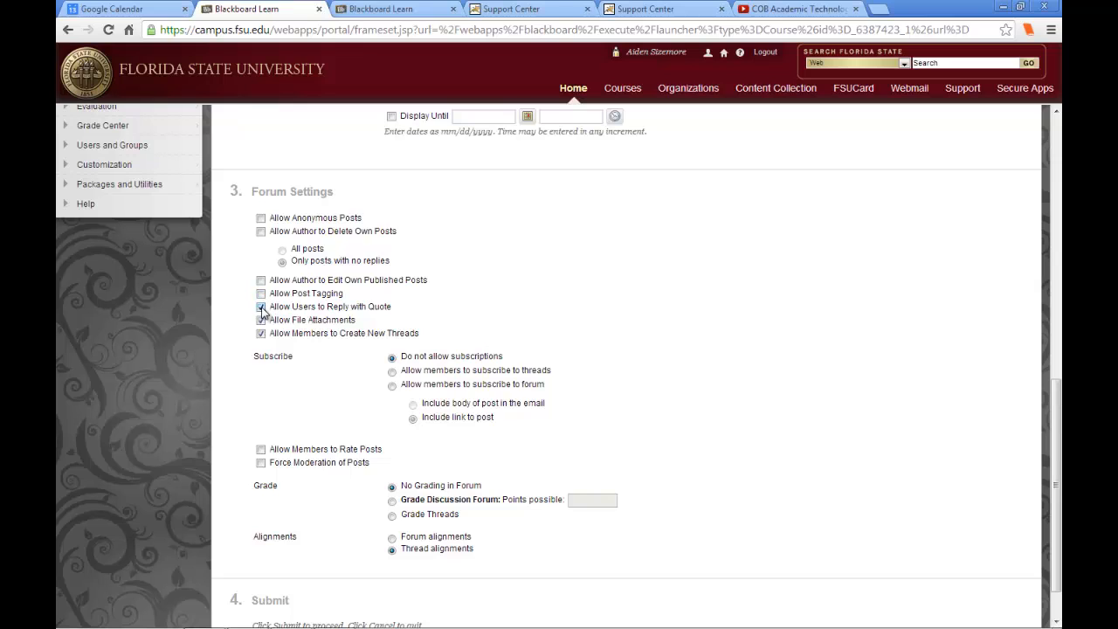
scroll(261, 311, down, 1)
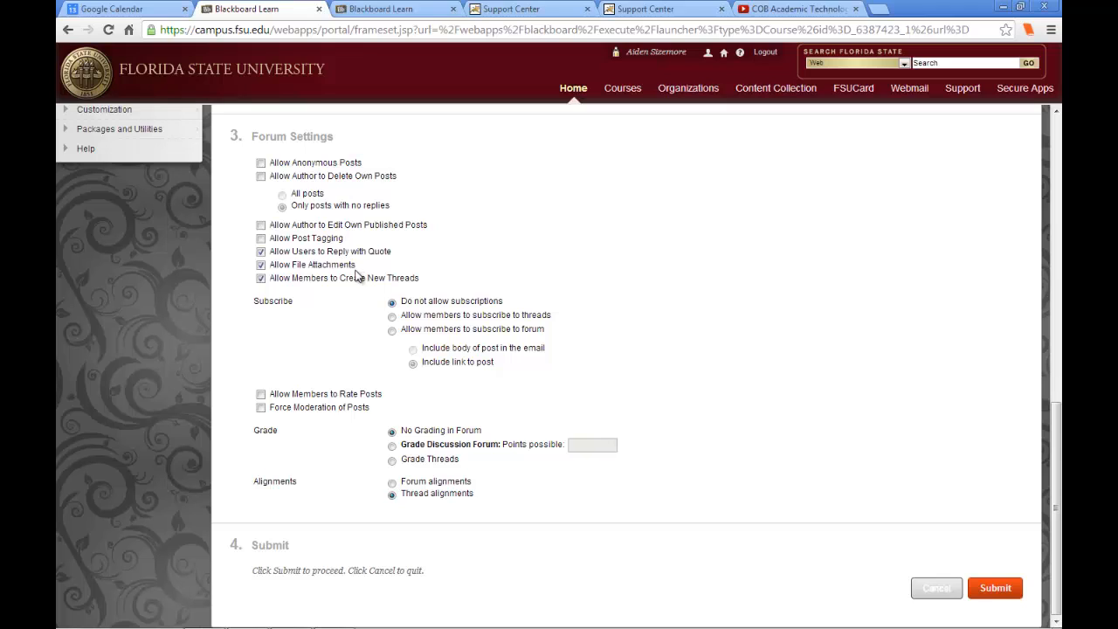
click(261, 277)
click(392, 331)
click(413, 350)
Enable grading of the discussion forum and show participants in needs grading status after every 3 posts
click(393, 447)
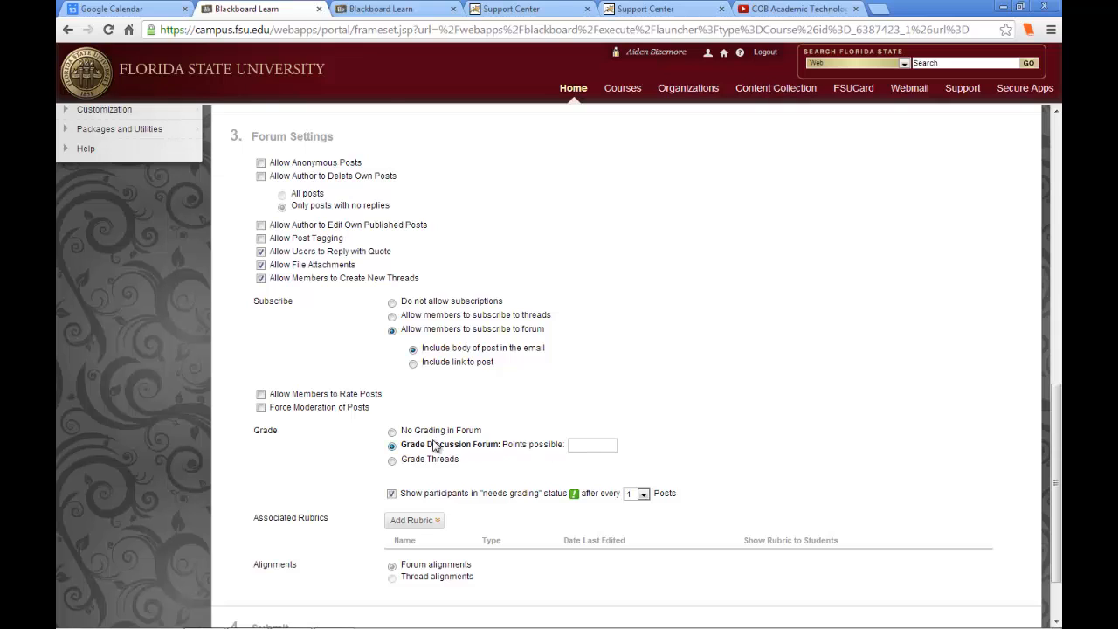
scroll(438, 445, down, 1)
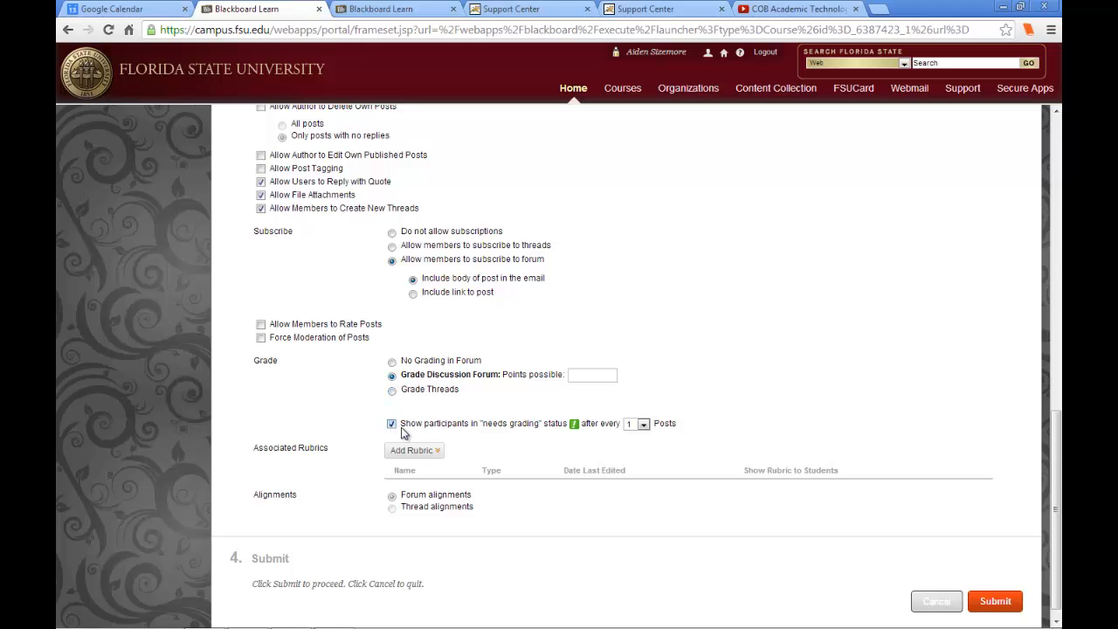
click(646, 428)
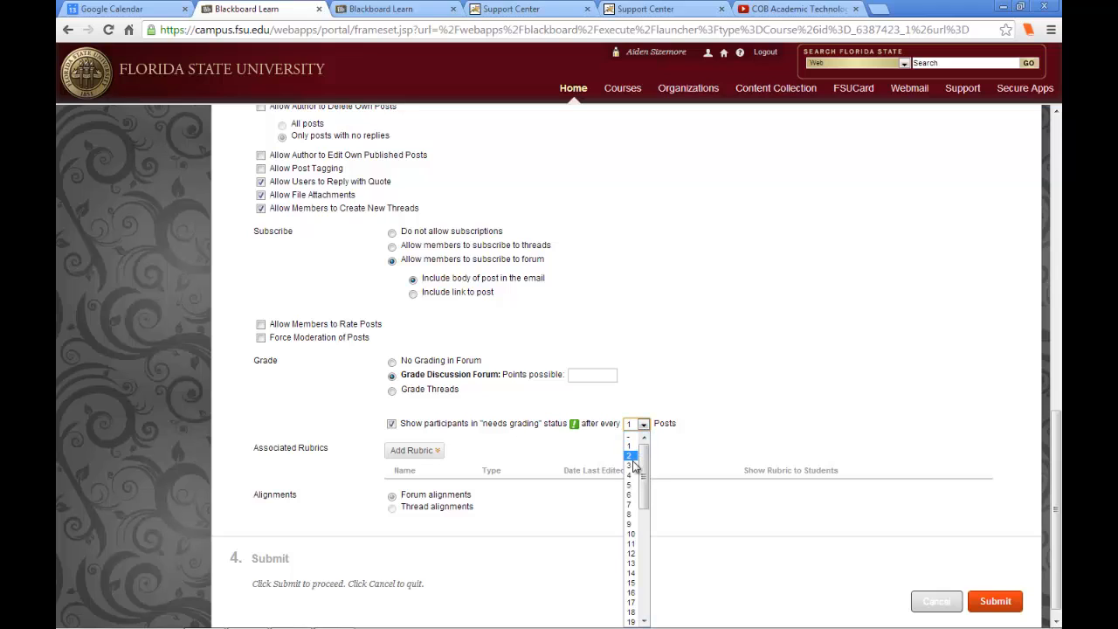
click(633, 467)
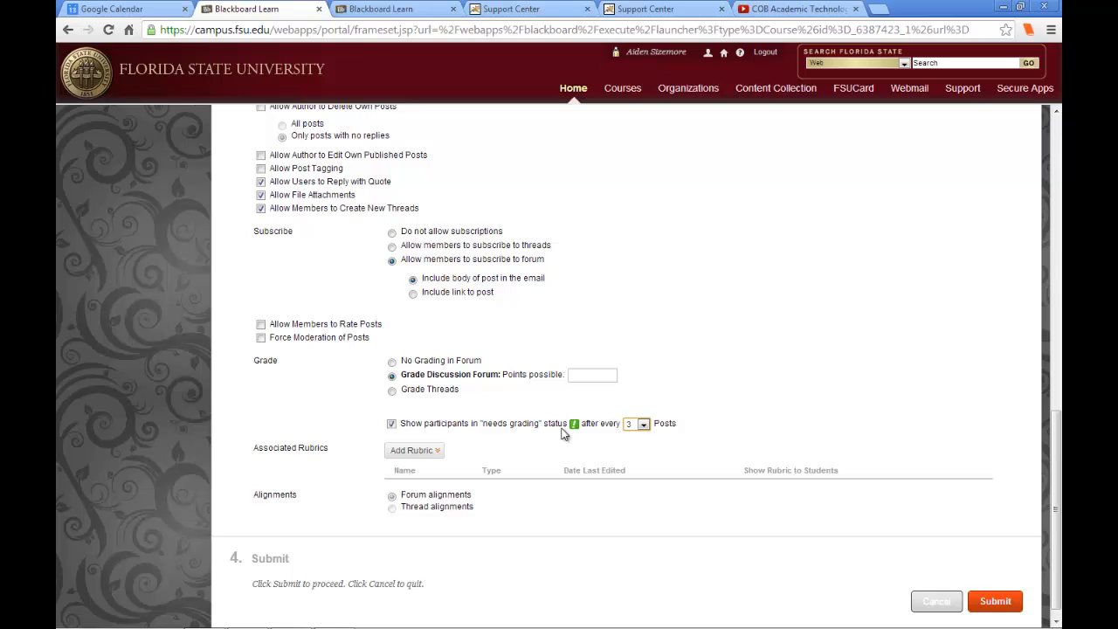
Set the forum's points possible to 5 and submit the new forum
scroll(547, 417, down, 1)
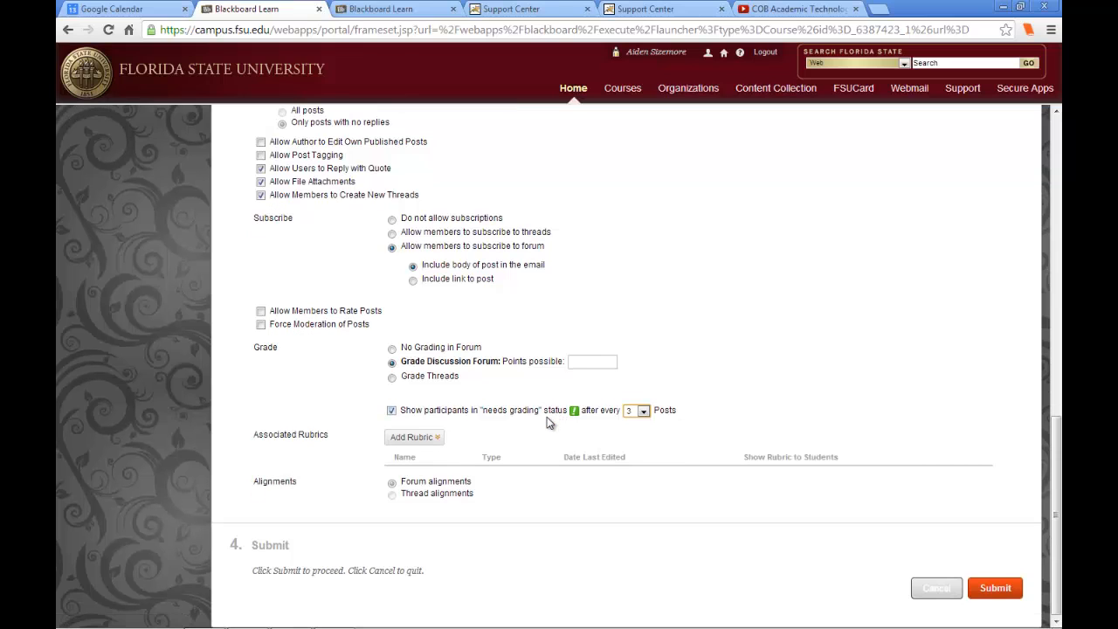
click(438, 443)
click(589, 361)
text(5)
click(988, 589)
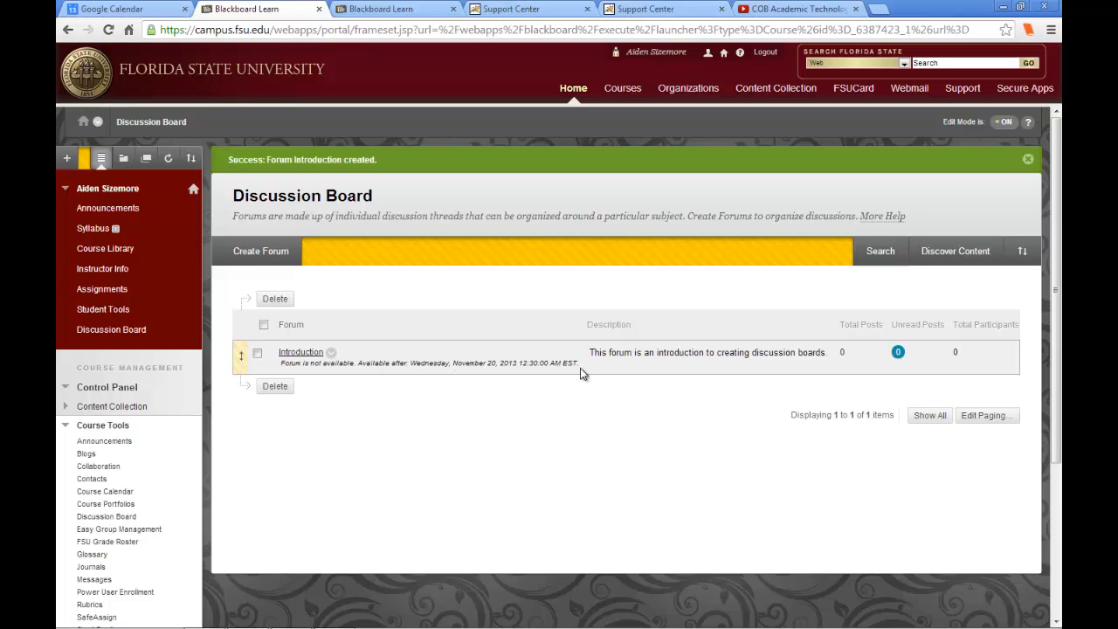
View the available actions for the Introduction forum, dismiss them, and open the forum
click(331, 354)
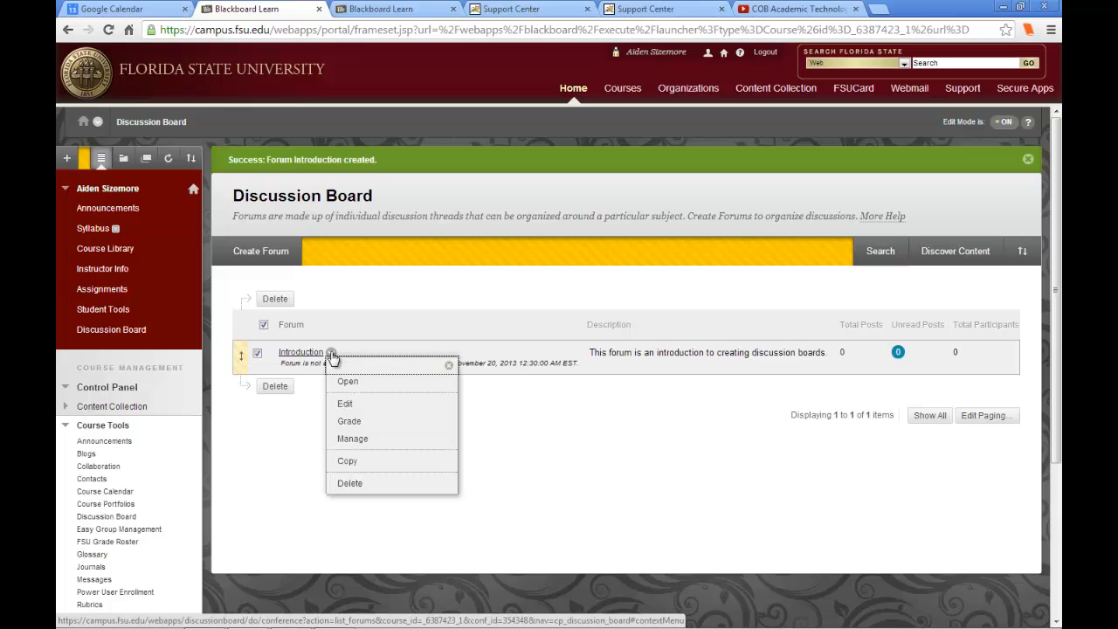
click(450, 368)
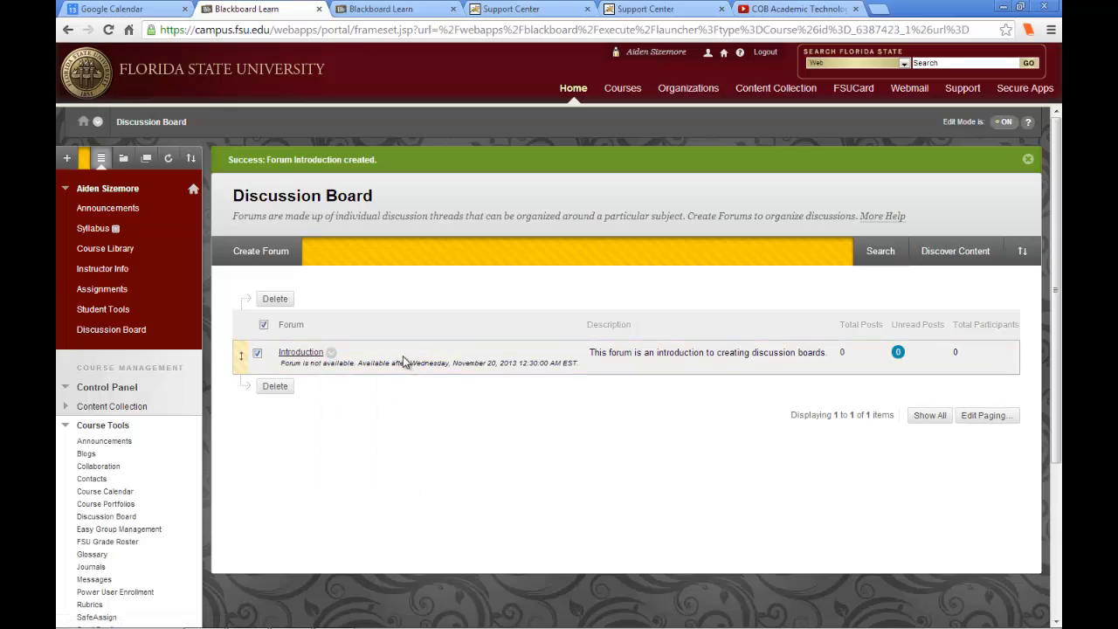
click(298, 353)
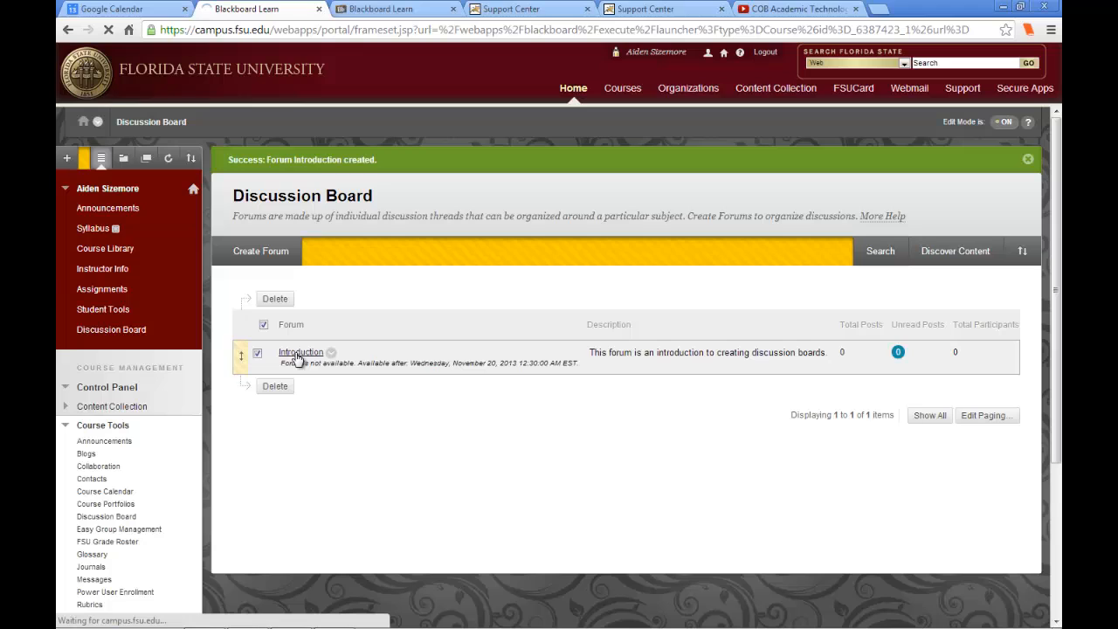